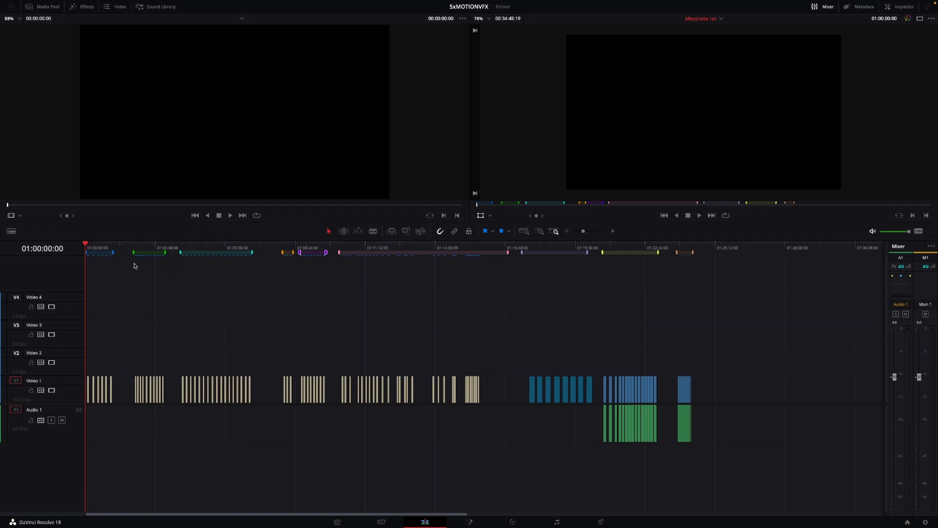
List the MotionVFX mKeynote titles in the effects library and preview the first three board clips on the timeline.
left_click(86, 7)
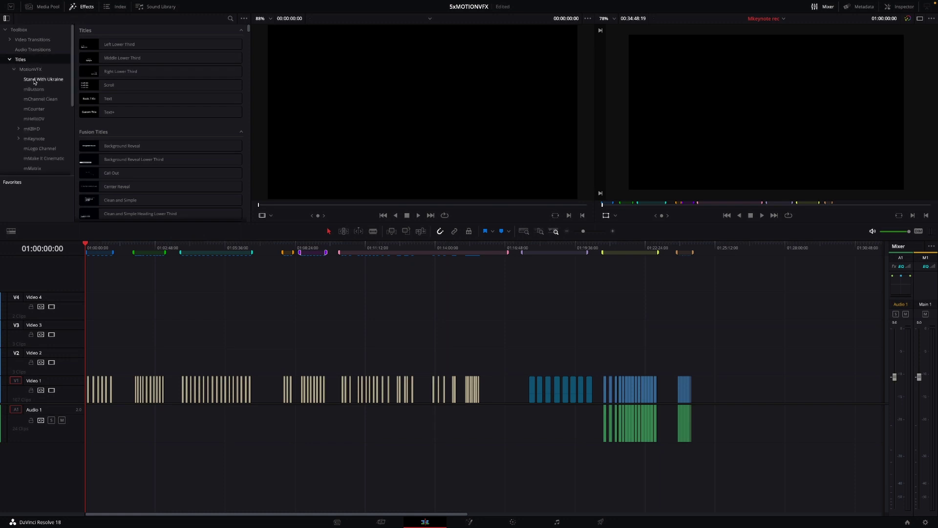
left_click(35, 140)
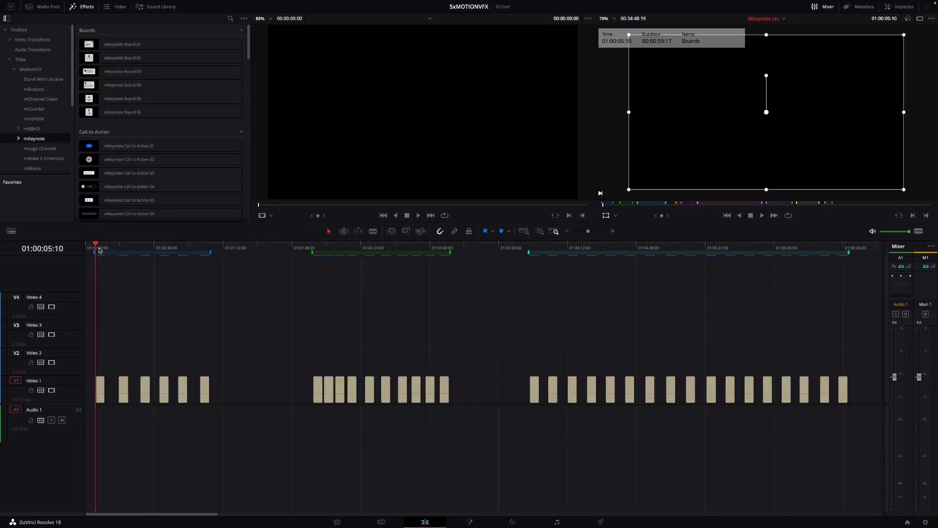
key("space")
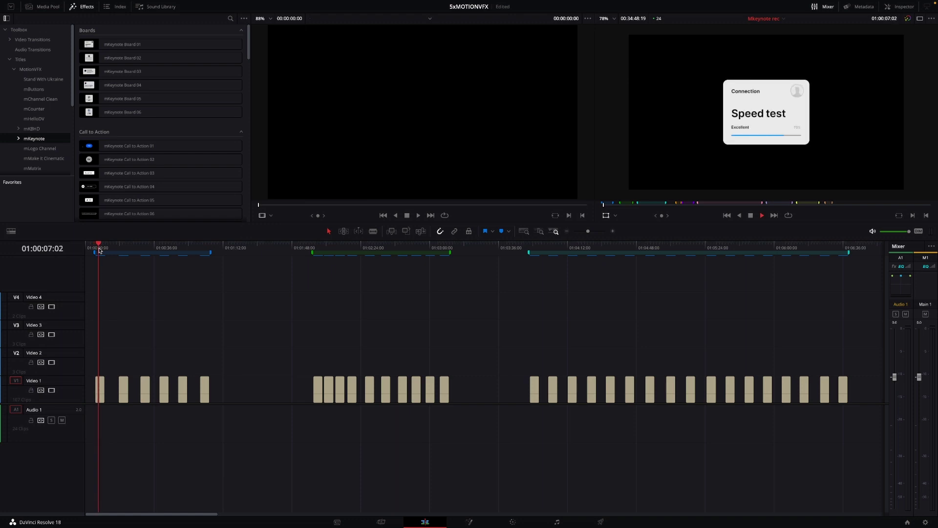
left_click(120, 248)
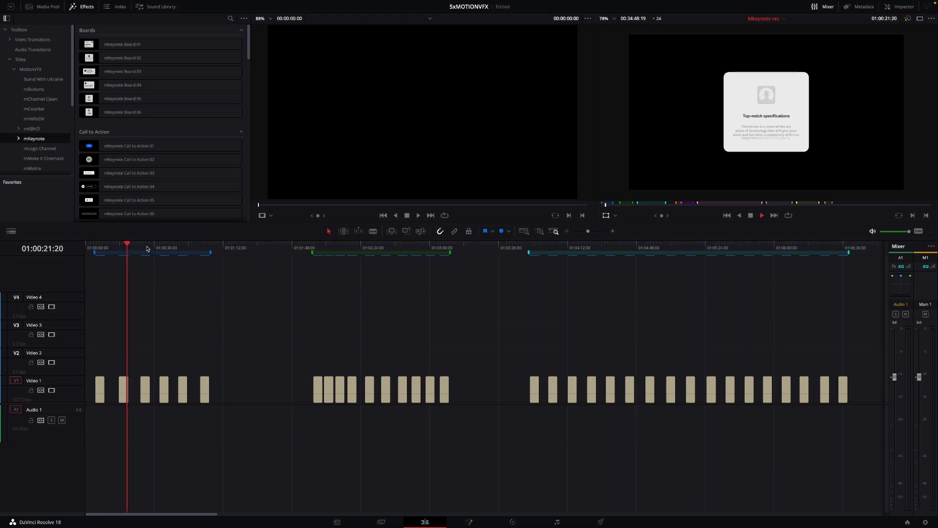
left_click(141, 248)
key("space")
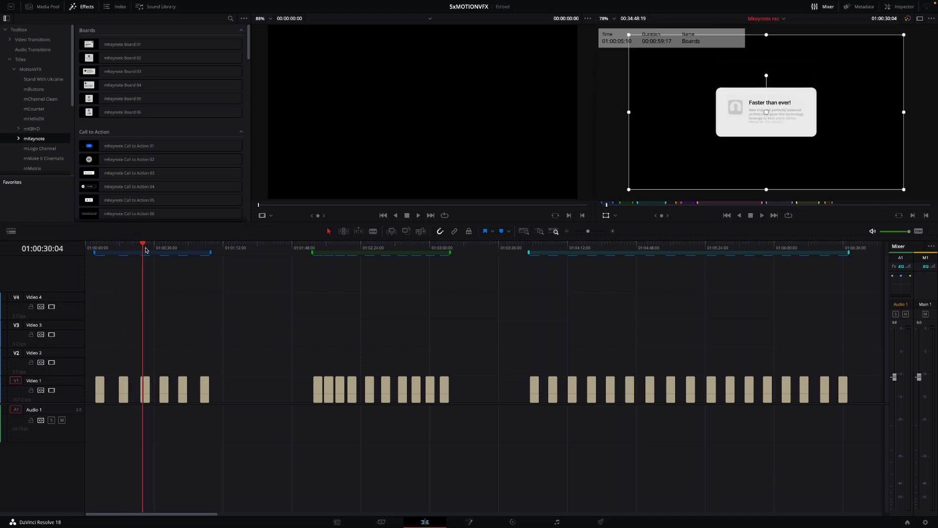
Select the first board clip on Video 1, show its title controls in the Inspector, and play its opening animation.
left_click(104, 248)
left_click(96, 248)
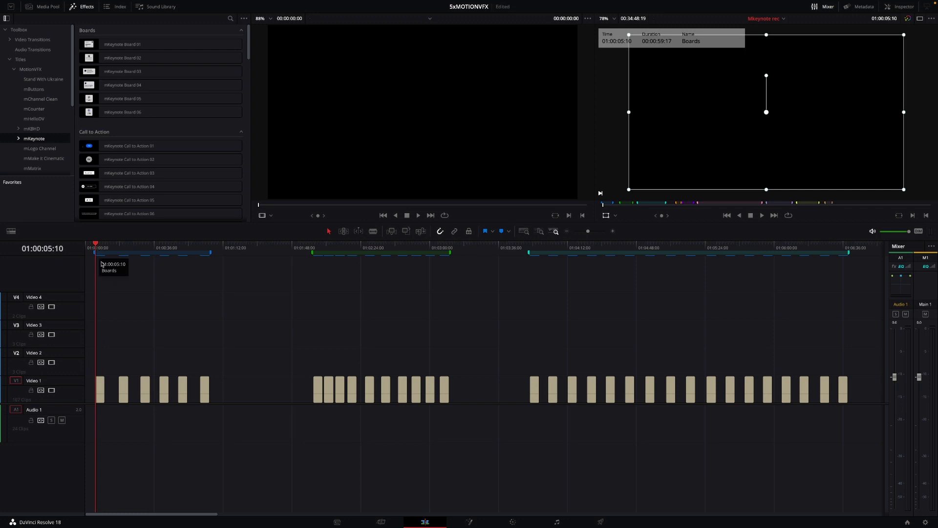
left_click(98, 389)
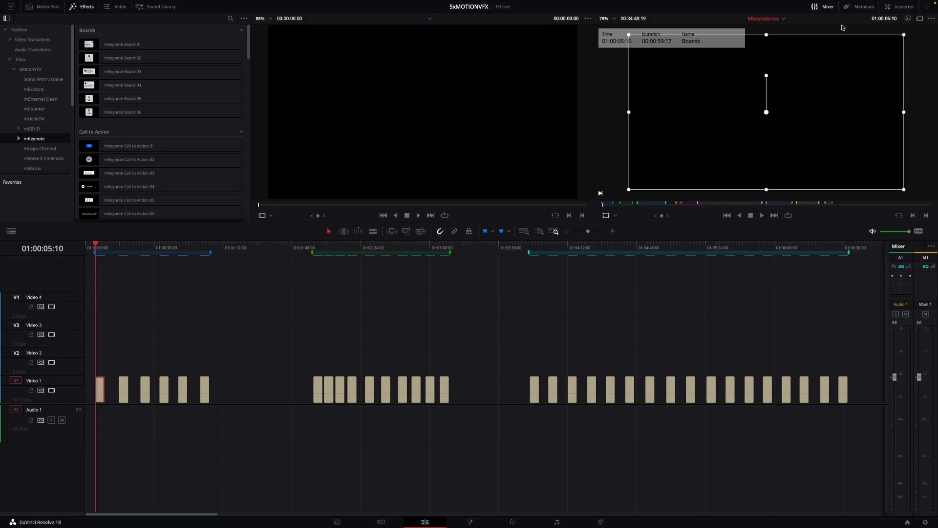
left_click(904, 6)
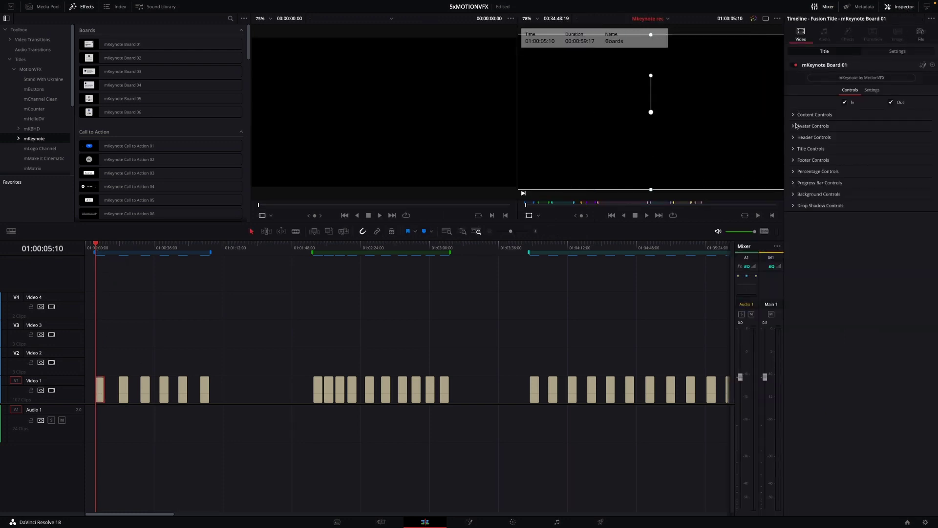
key("space")
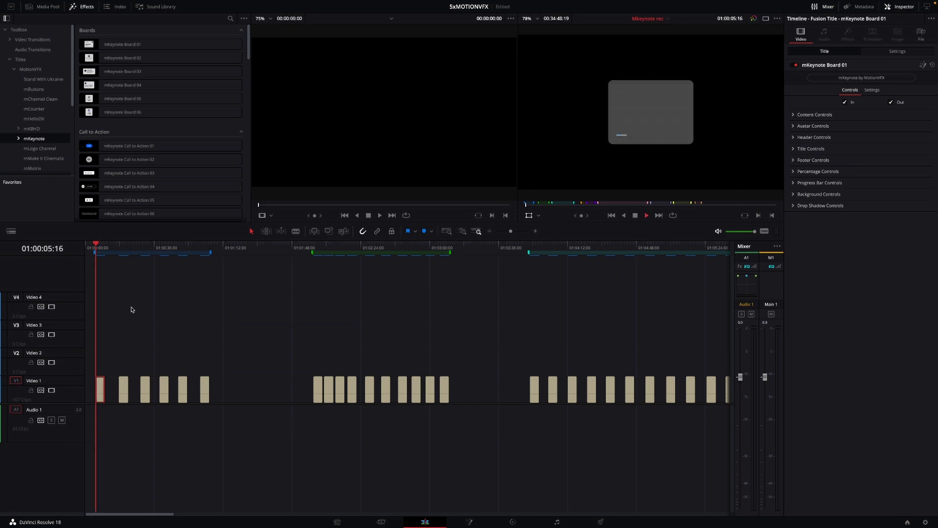
key("space")
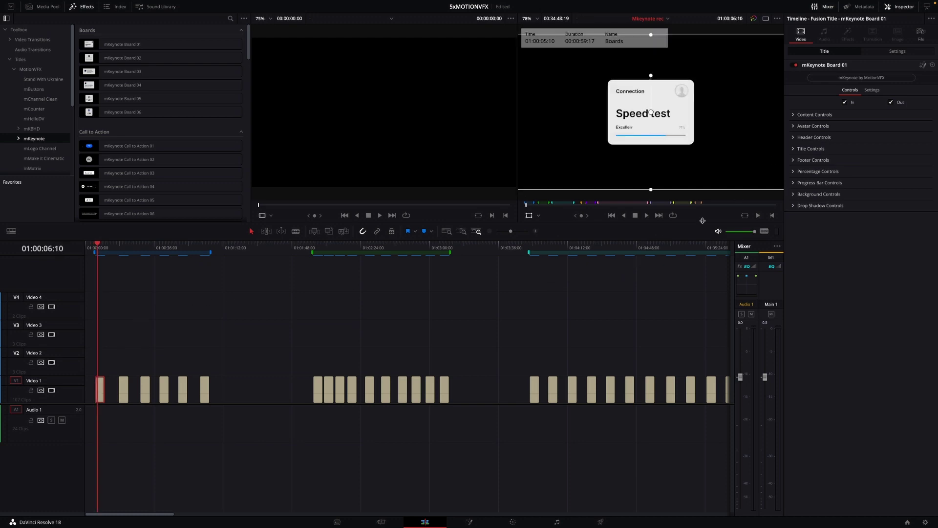
Examine the Content, Avatar and Header controls of mKeynote Board 01, switching the header off and back on.
left_click(794, 115)
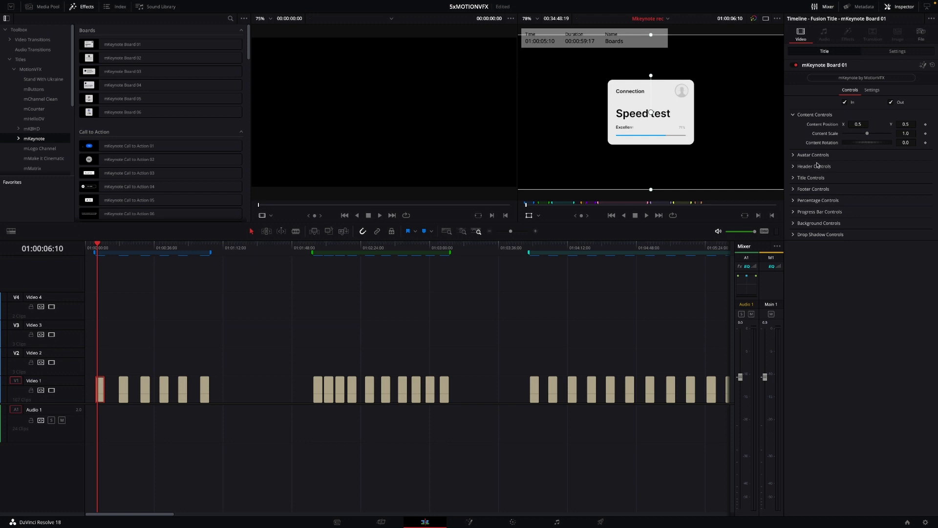
left_click(793, 115)
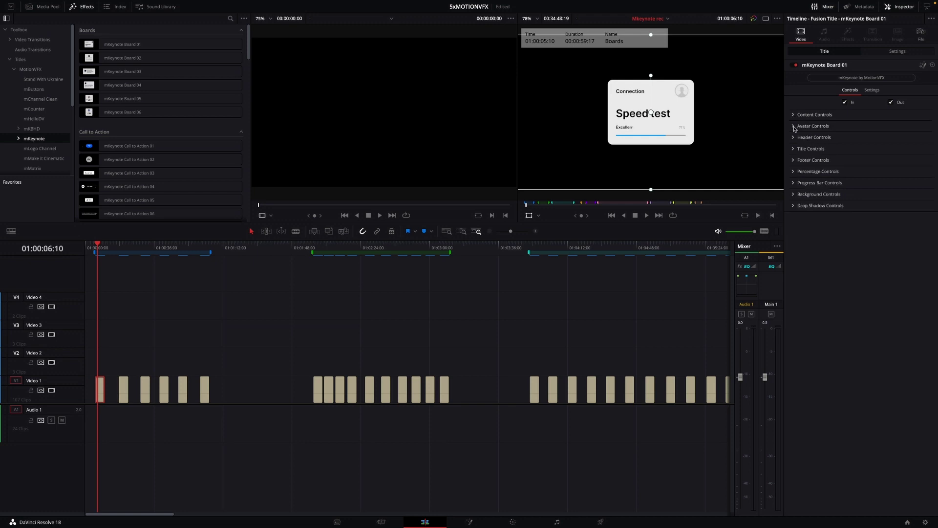
left_click(794, 127)
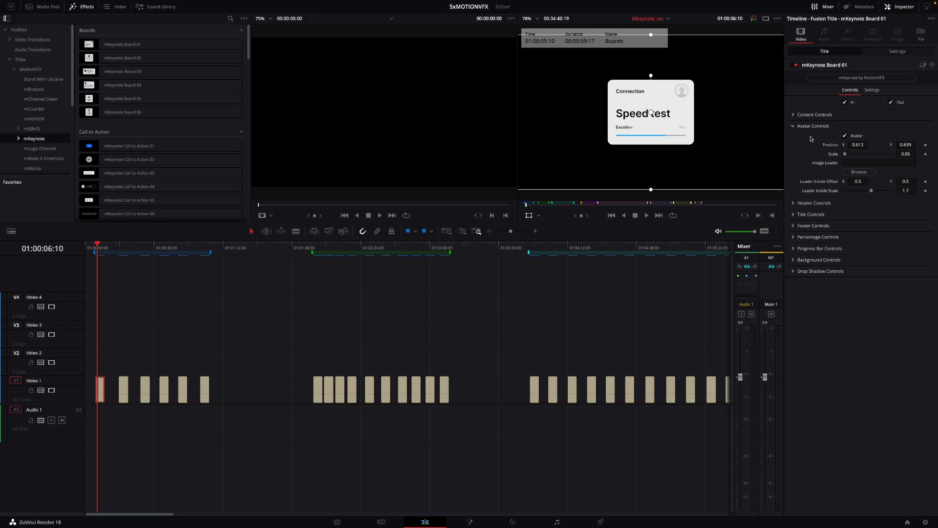
left_click(795, 126)
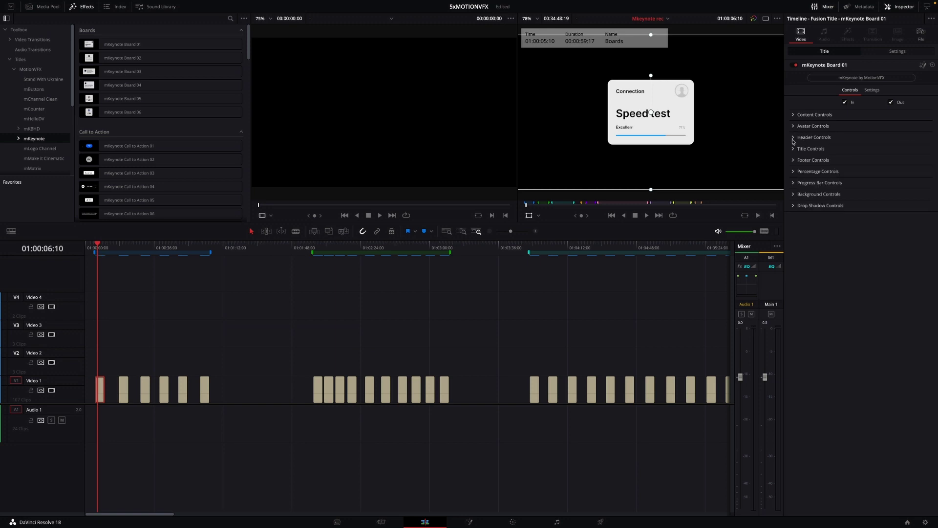
left_click(794, 138)
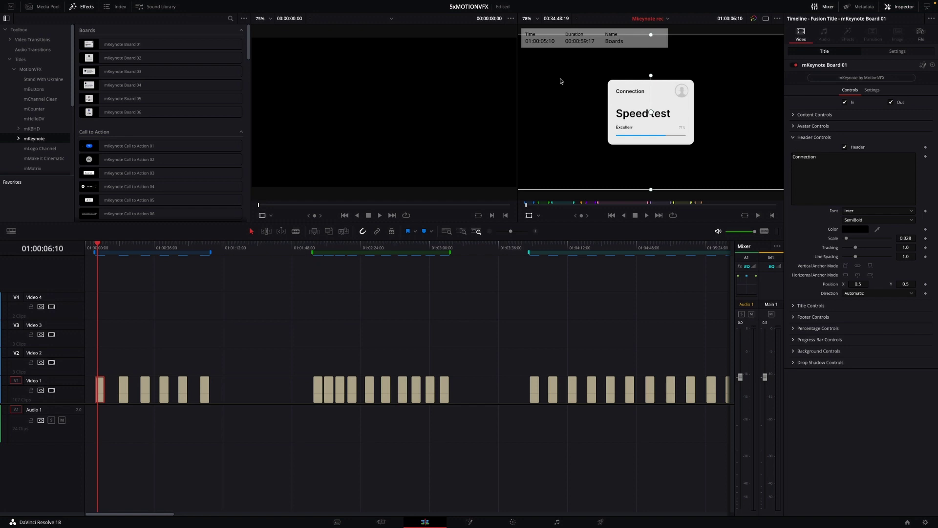
left_click(845, 148)
left_click(846, 148)
left_click(795, 139)
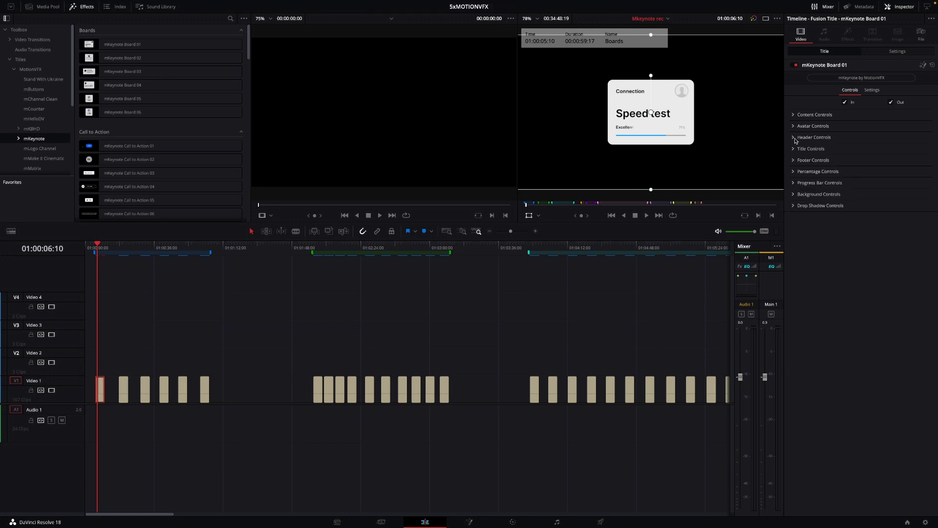
Examine the Title, Footer and Percentage controls of mKeynote Board 01, switching the footer off and back on.
left_click(794, 150)
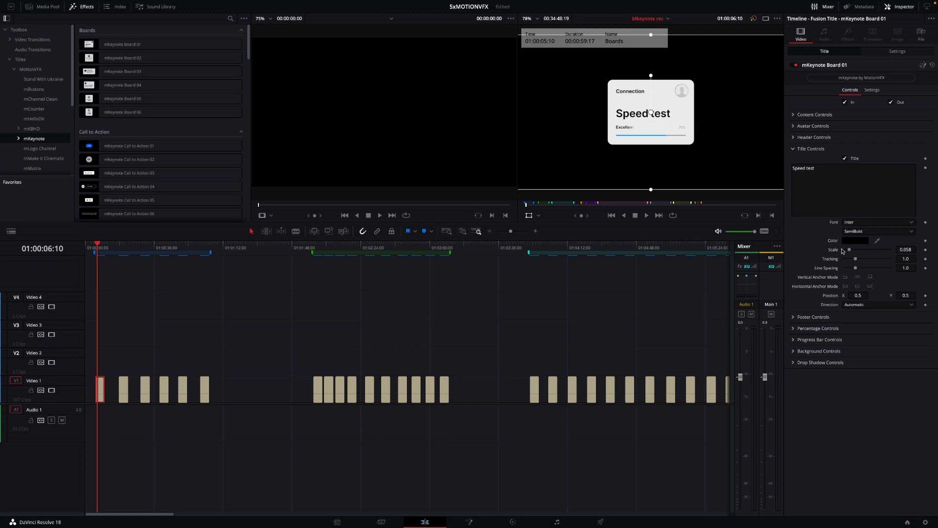
left_click(794, 150)
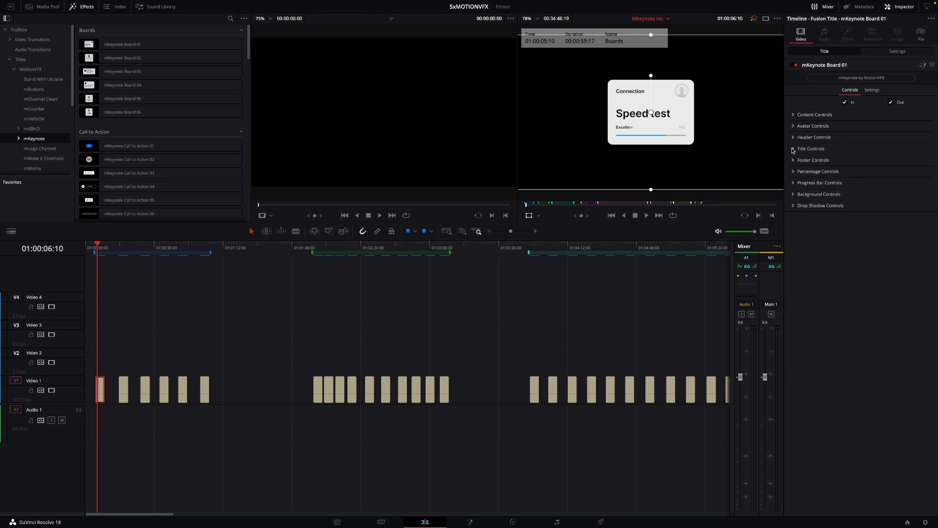
left_click(793, 161)
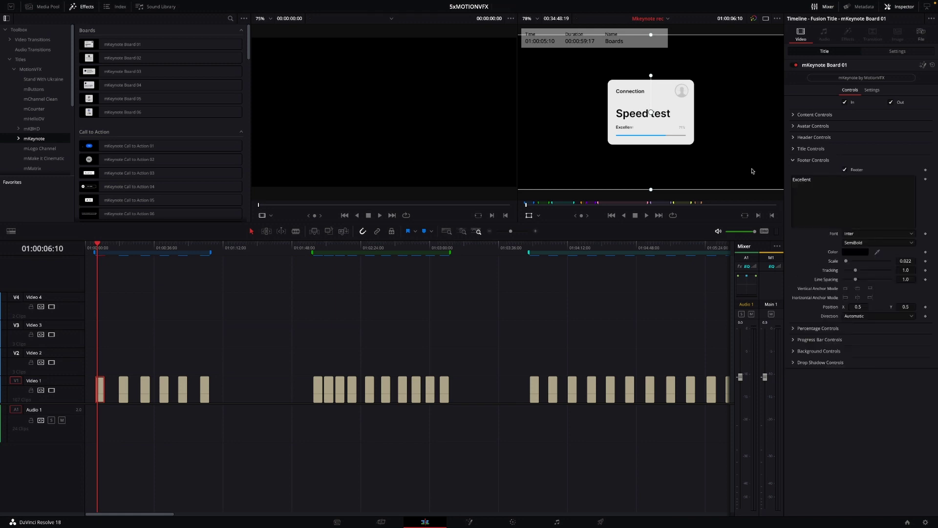
left_click(845, 170)
left_click(846, 170)
left_click(793, 161)
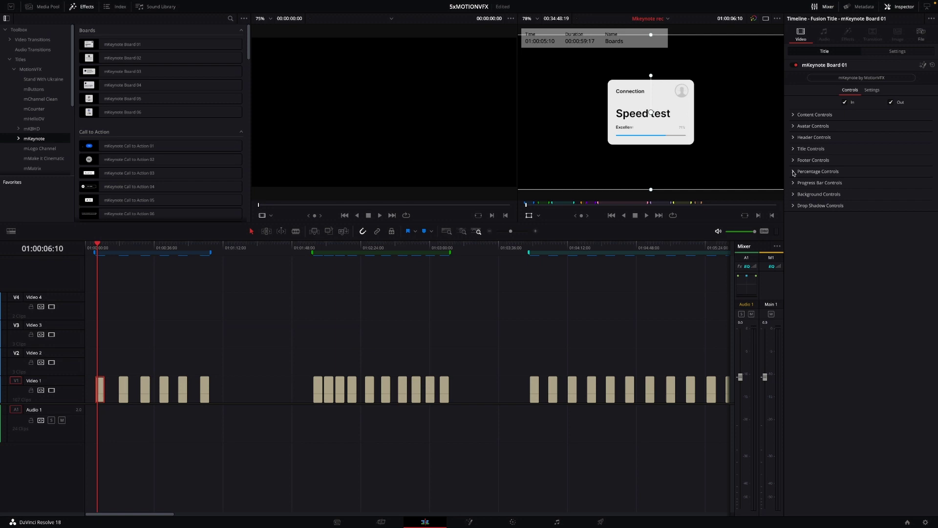
left_click(793, 172)
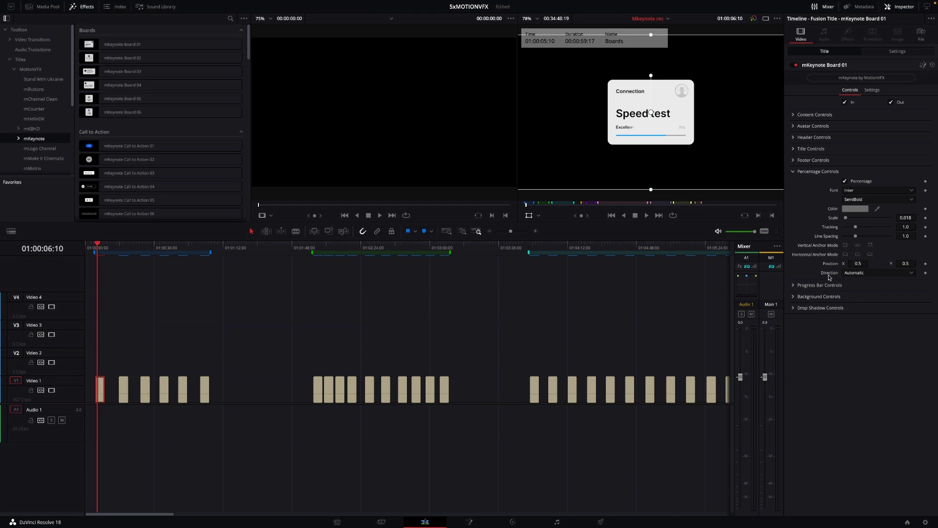
left_click(794, 171)
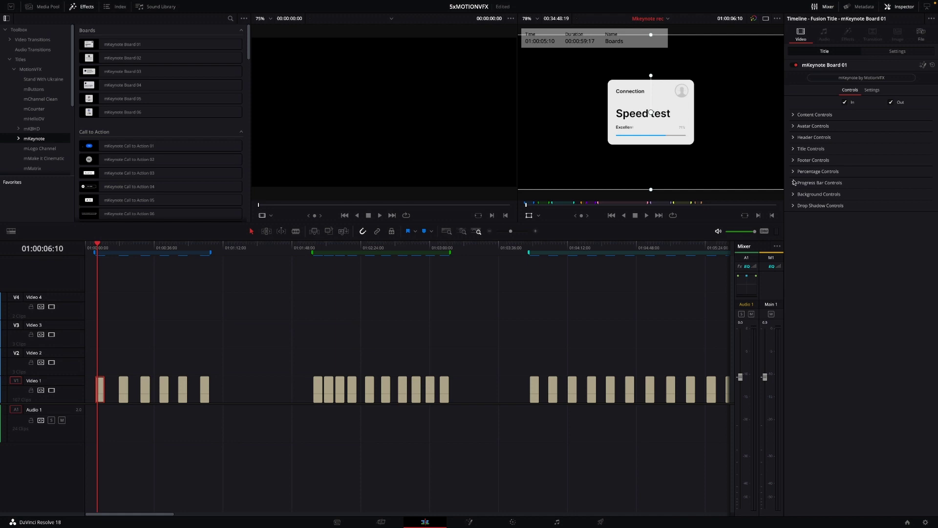
Check the progress bar's visibility toggle and set Progress Percentage to 1.0 for mKeynote Board 01.
left_click(794, 183)
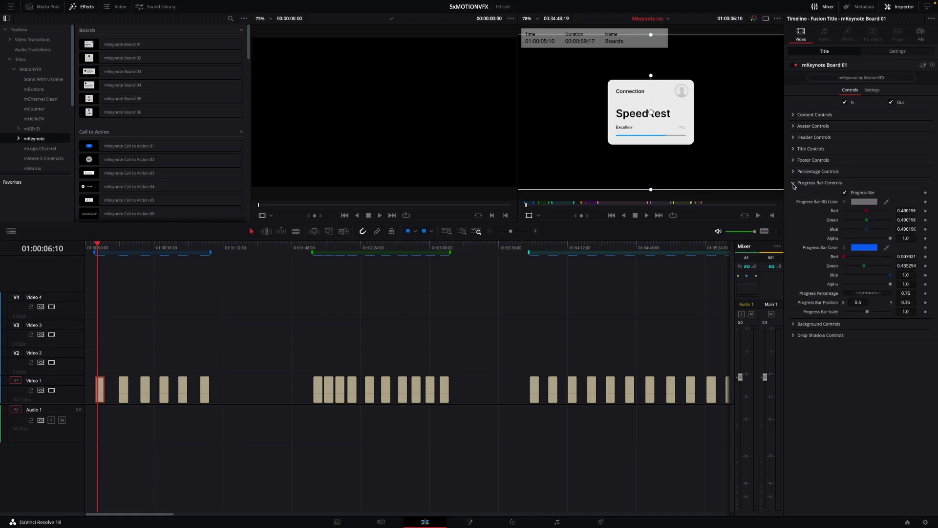
left_click(847, 193)
left_click(846, 193)
left_click_drag(859, 294, 879, 294)
key("ctrl+s")
left_click_drag(875, 295, 882, 295)
key("ctrl+s")
Play the first board clip from its start to review the progress bar animation.
left_click(96, 246)
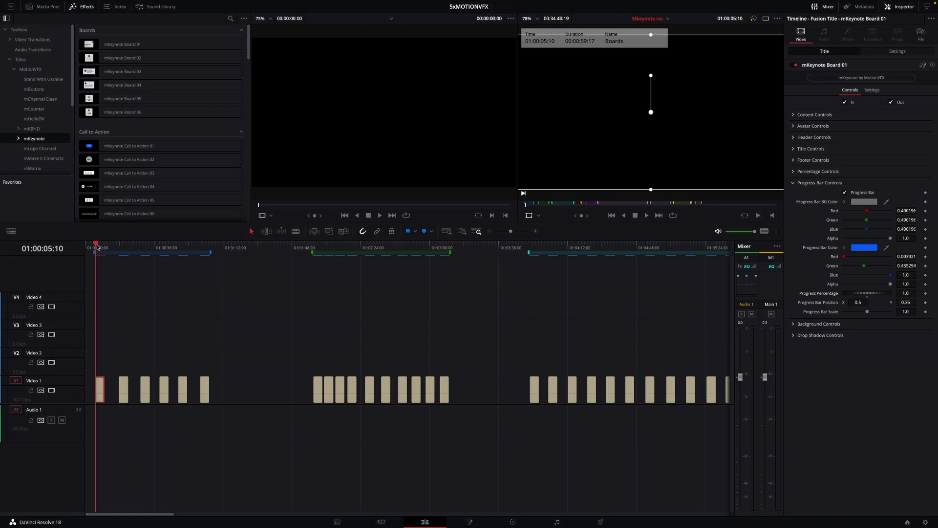
key("space")
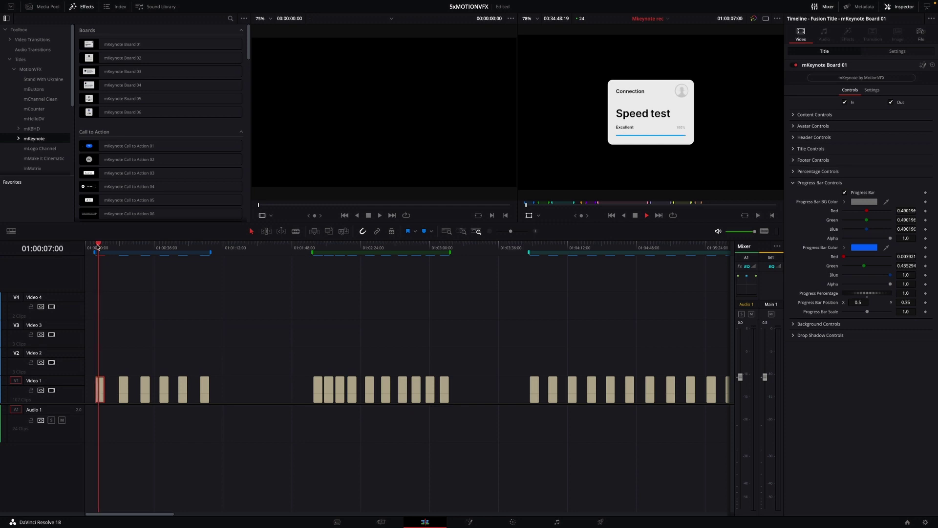
key("space")
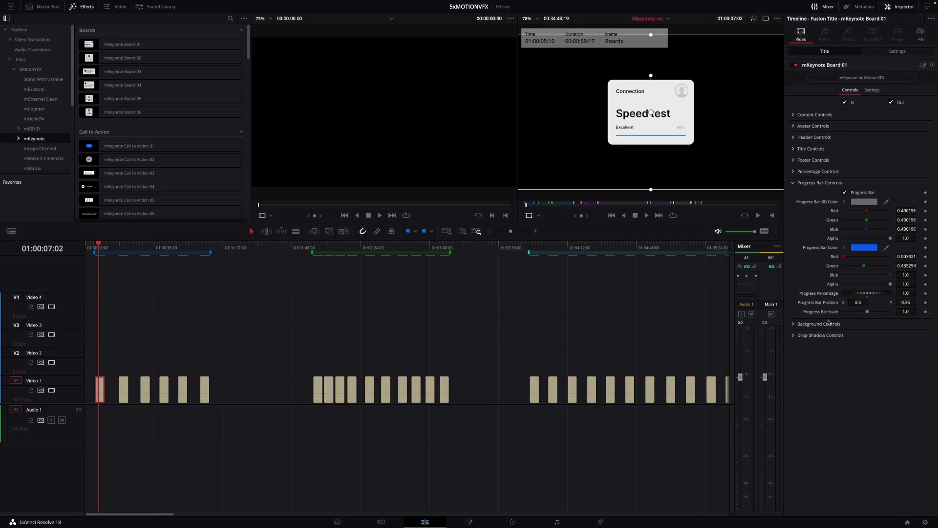
Examine the Background and Drop Shadow controls of mKeynote Board 01, switching the background off and back on.
left_click(794, 184)
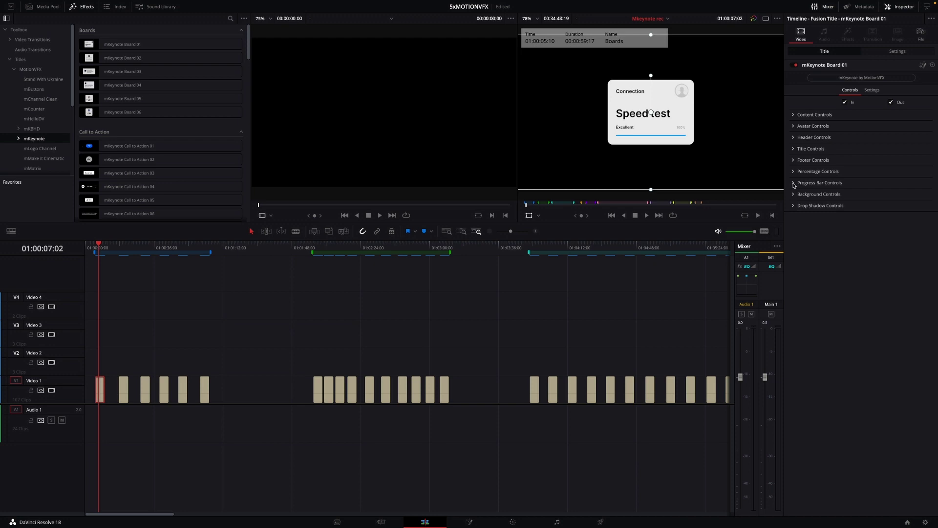
left_click(794, 195)
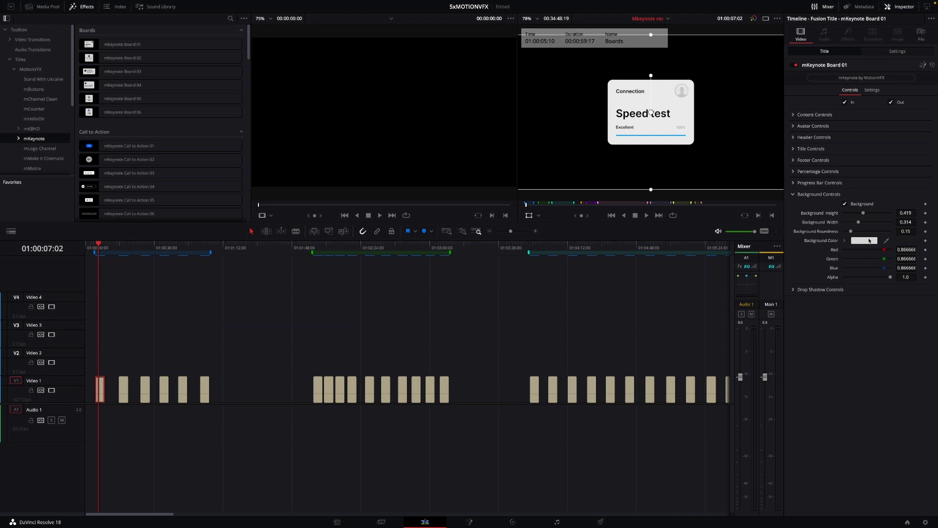
left_click(846, 204)
left_click(846, 204)
left_click(793, 194)
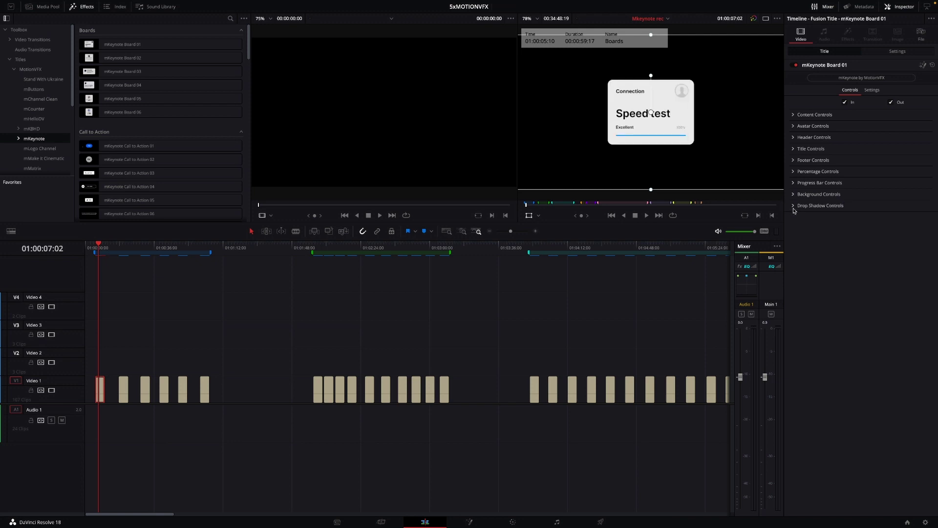
left_click(792, 205)
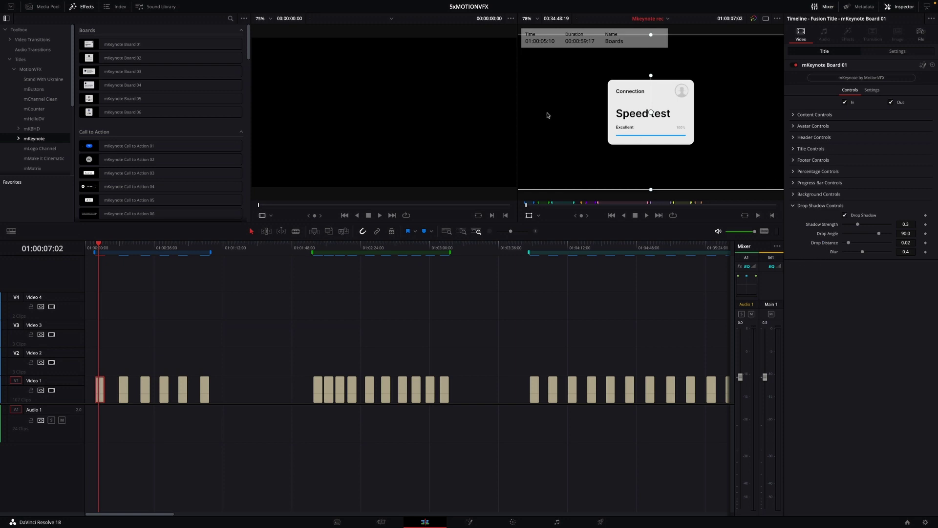
Move the first board clip up to Video 2 at the playhead and place a Solid Color generator beneath it on Video 1.
left_click_drag(101, 387, 100, 372)
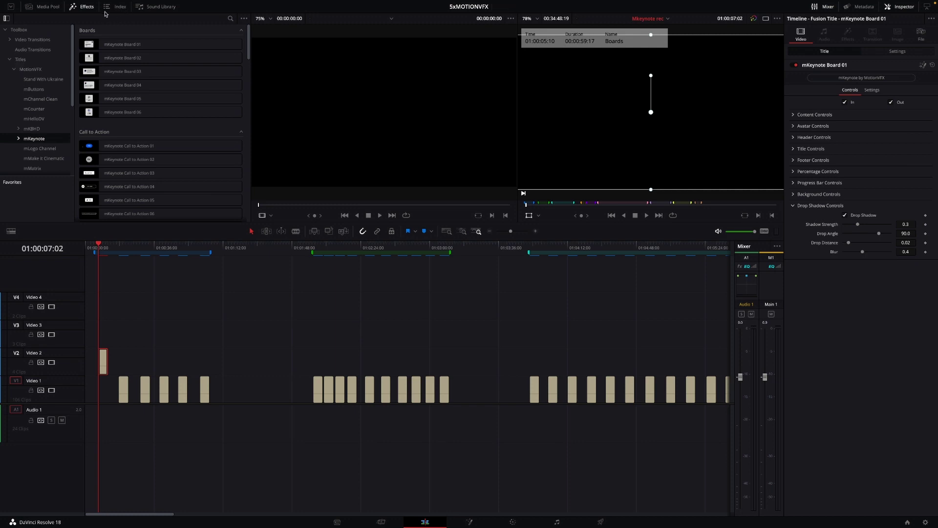
scroll(39, 111, "down", 4)
scroll(40, 111, "down", 2)
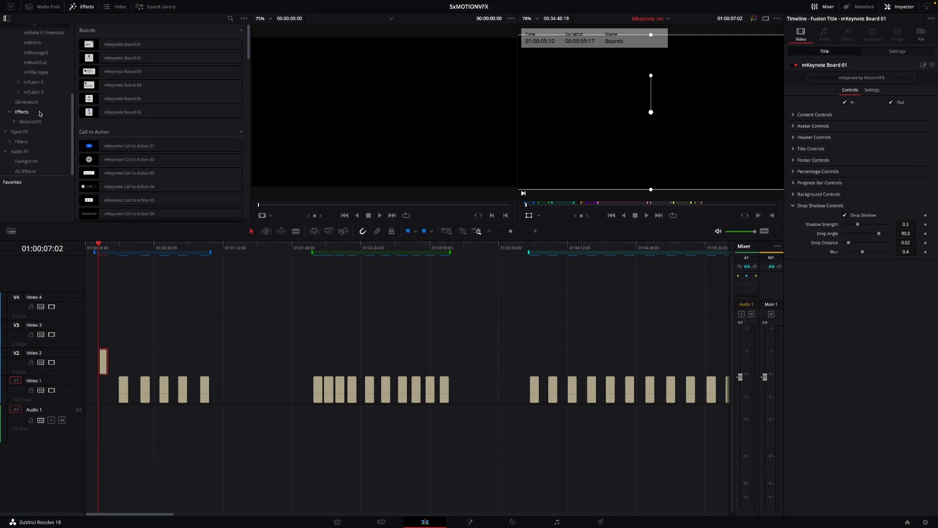
left_click(26, 101)
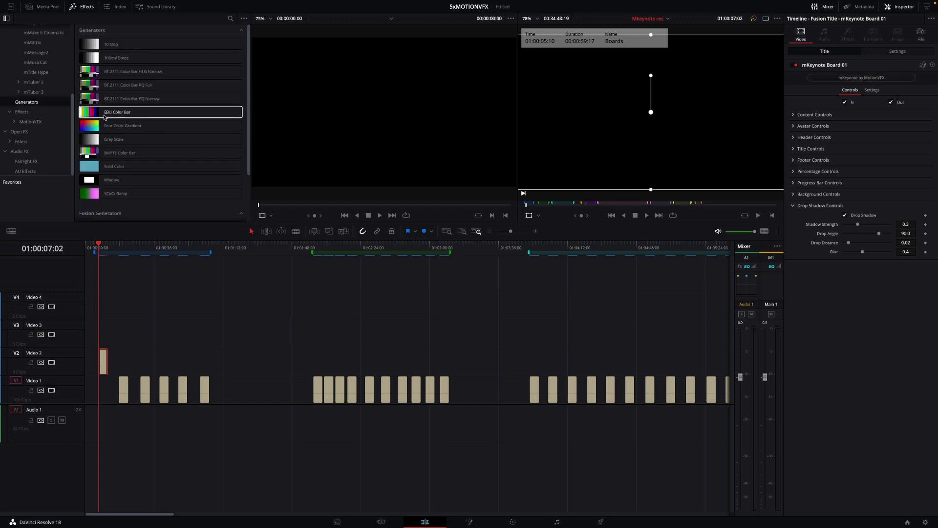
left_click_drag(106, 166, 108, 396)
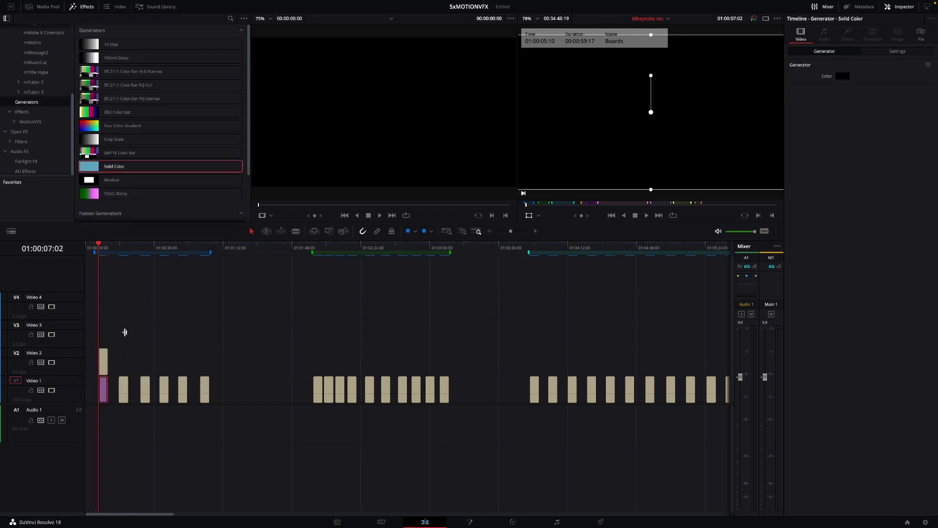
Set the Solid Color generator's color to the web-safe grey 666666.
left_click(843, 76)
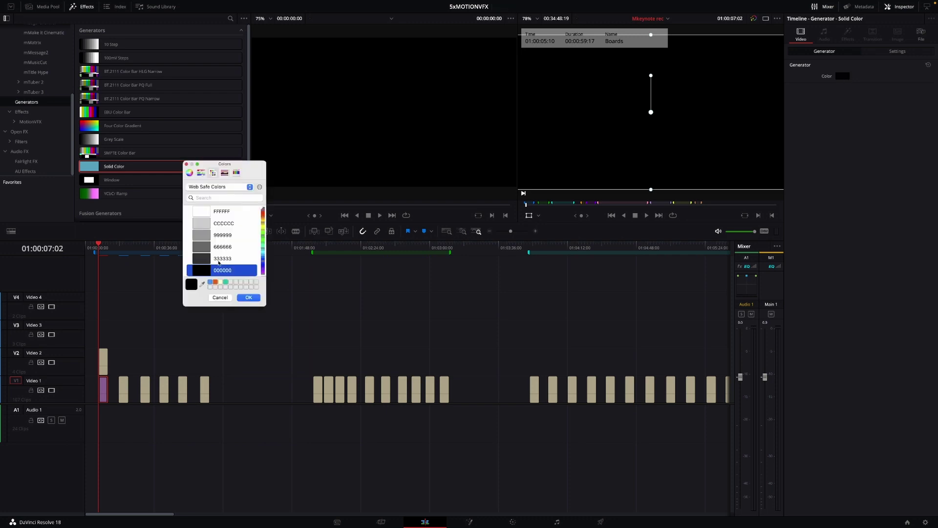
left_click(205, 247)
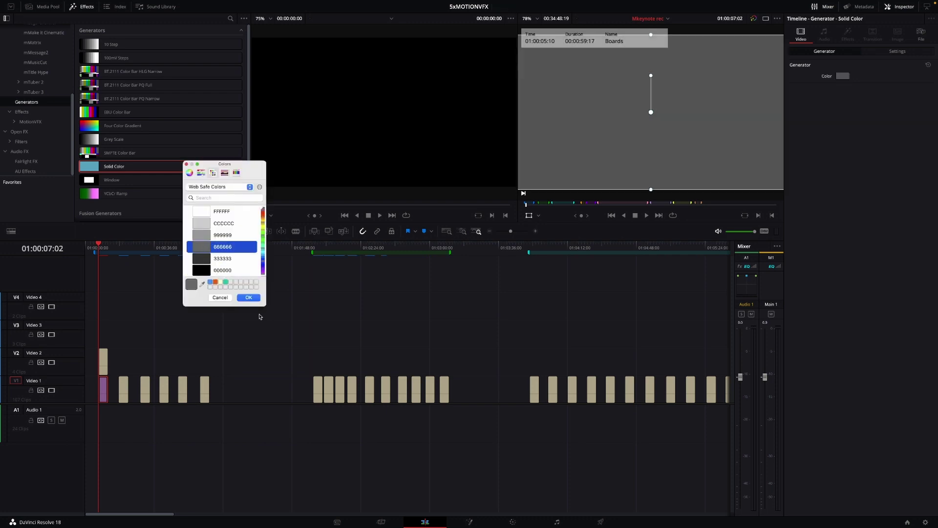
left_click(255, 298)
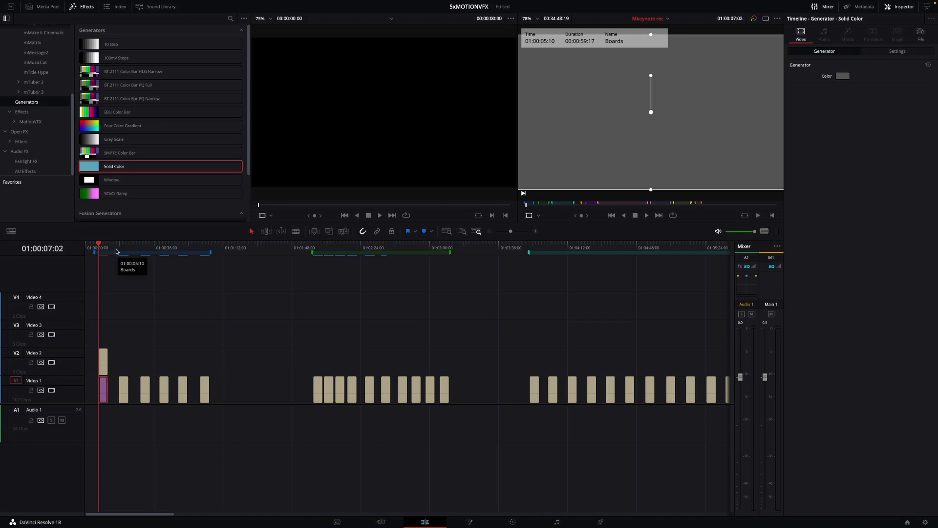
Preview mKeynote Board 01 over the grey background, check its Drop Shadow controls, and return the playhead to the clip's start.
key("space")
key("space")
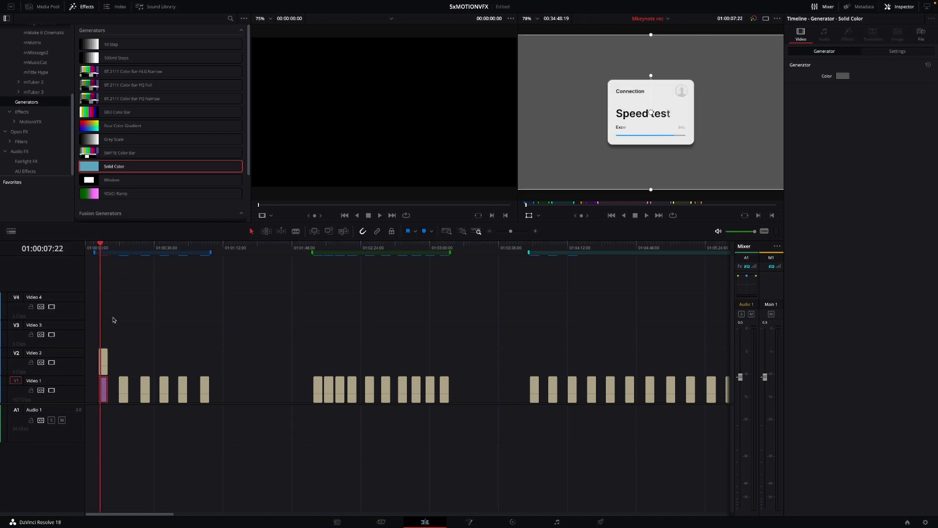
left_click(103, 365)
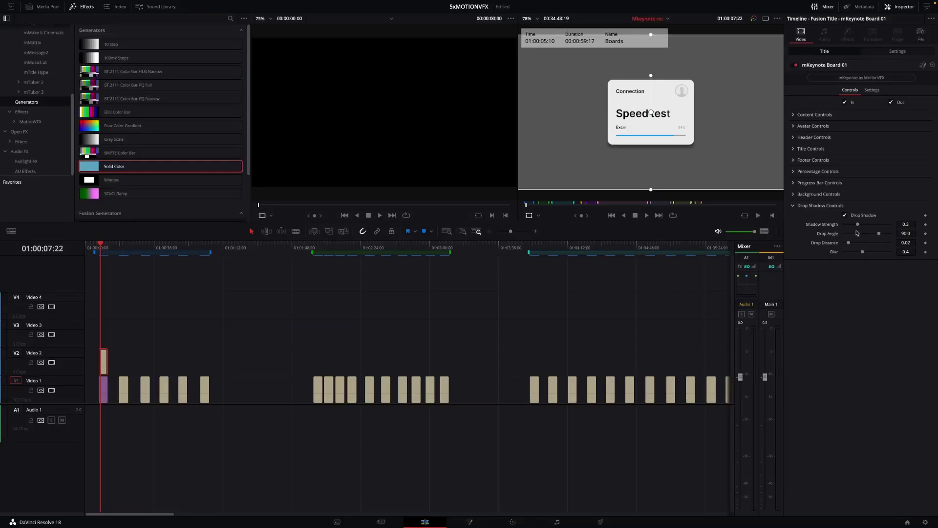
left_click(98, 247)
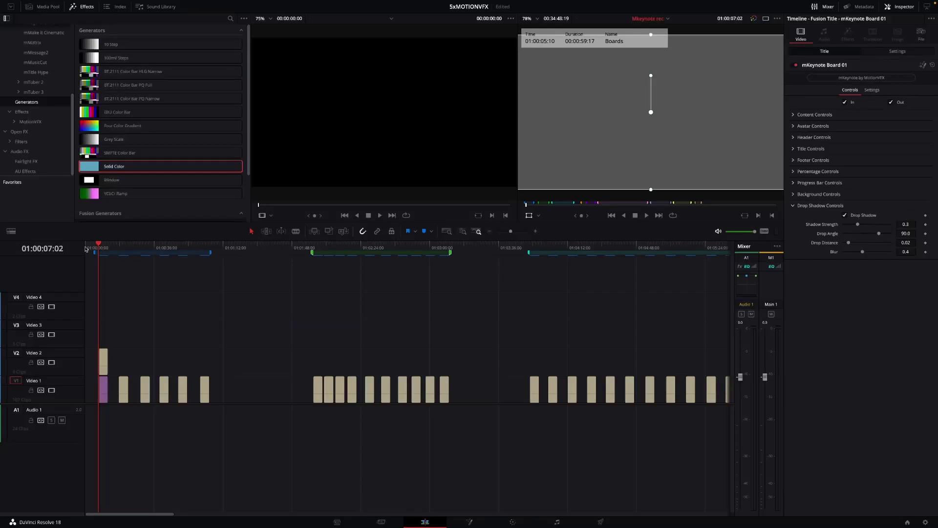
Select the mKeynote Call to Action 04 clip in the CTA section and collapse its Content, Text and Elements controls.
left_click(310, 248)
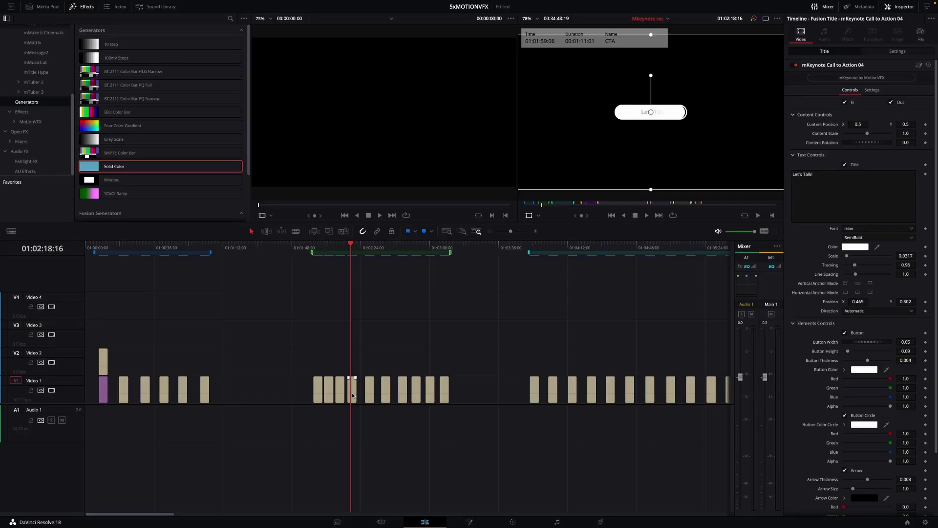
left_click(352, 396)
left_click(794, 156)
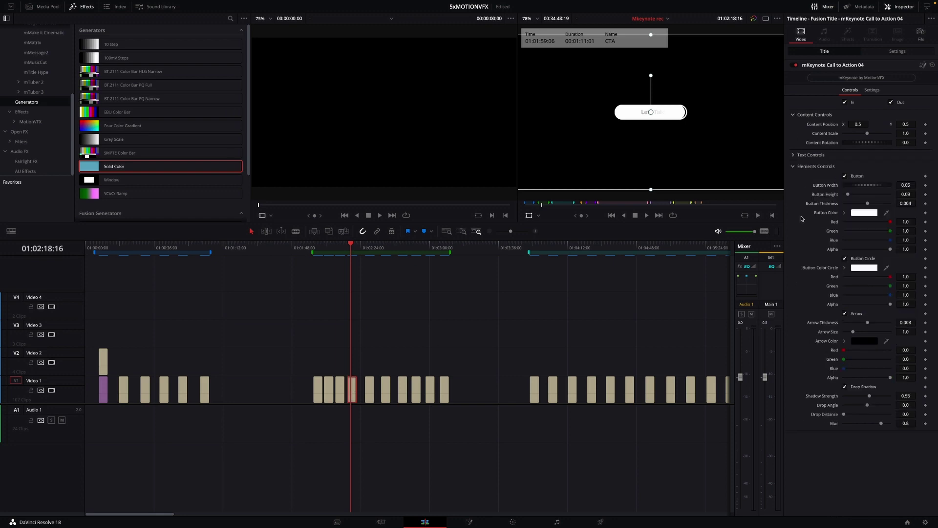
left_click(793, 167)
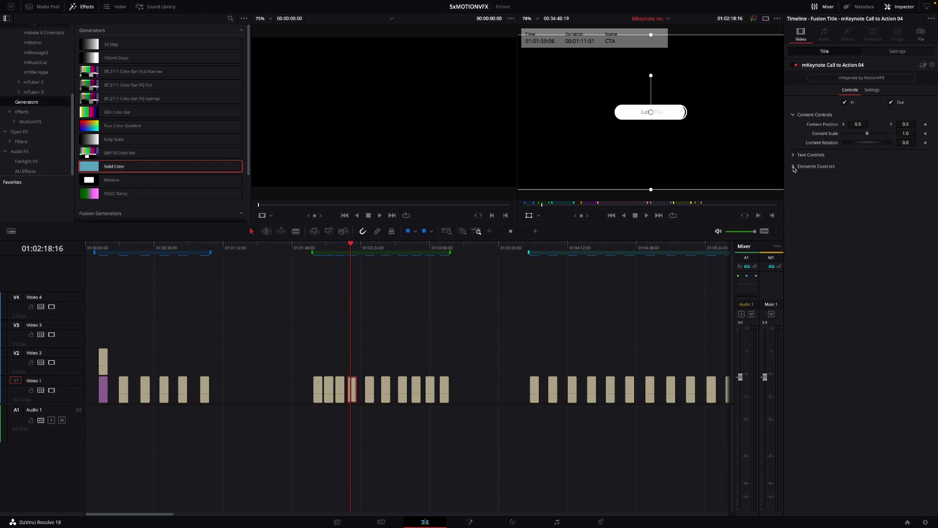
left_click(793, 115)
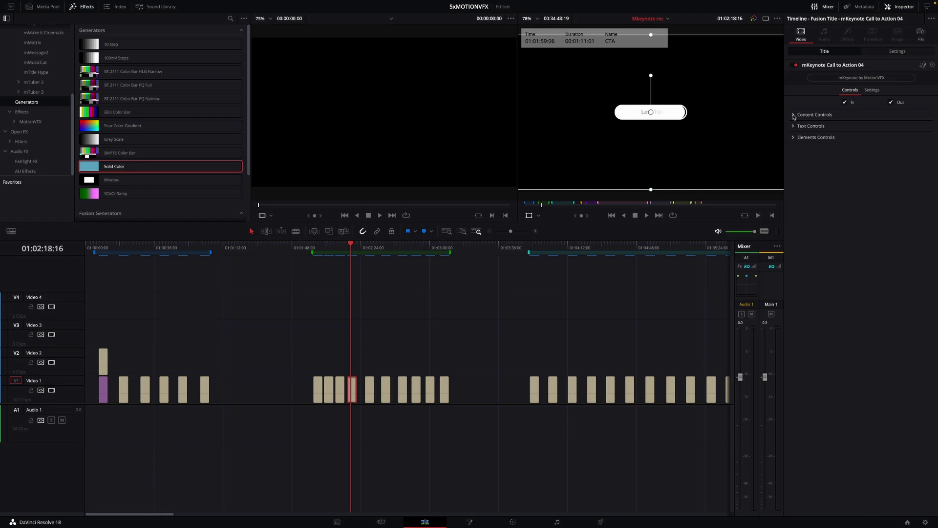
Examine the Content, Text and Elements controls of mKeynote Call to Action 04, switching the button element off and back on.
left_click(794, 115)
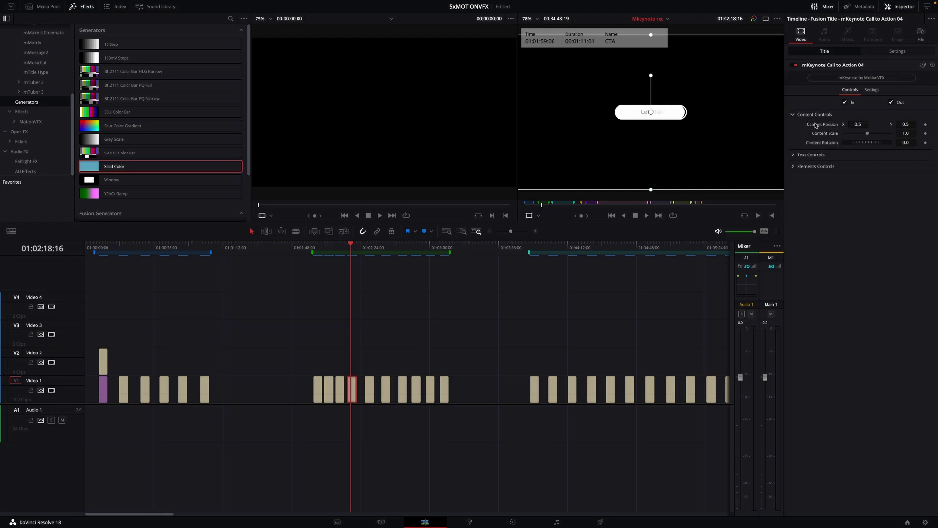
left_click(794, 155)
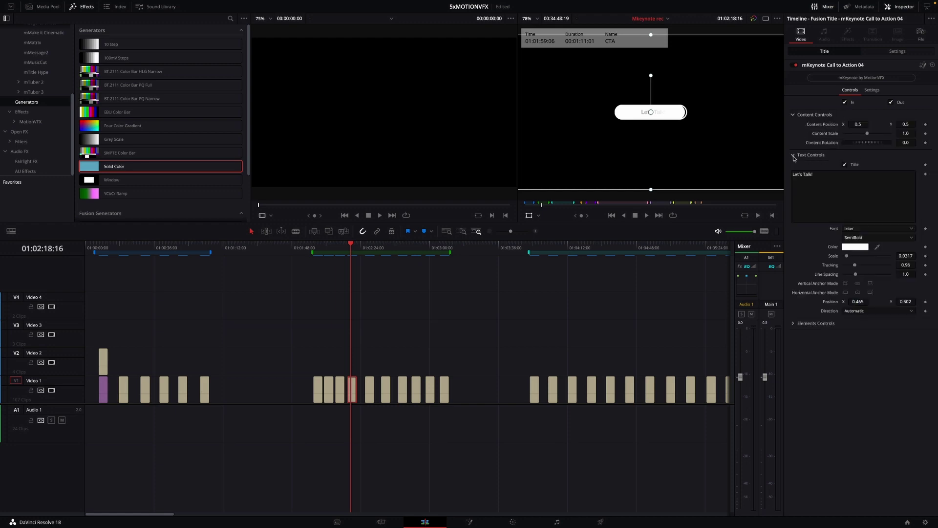
left_click(794, 323)
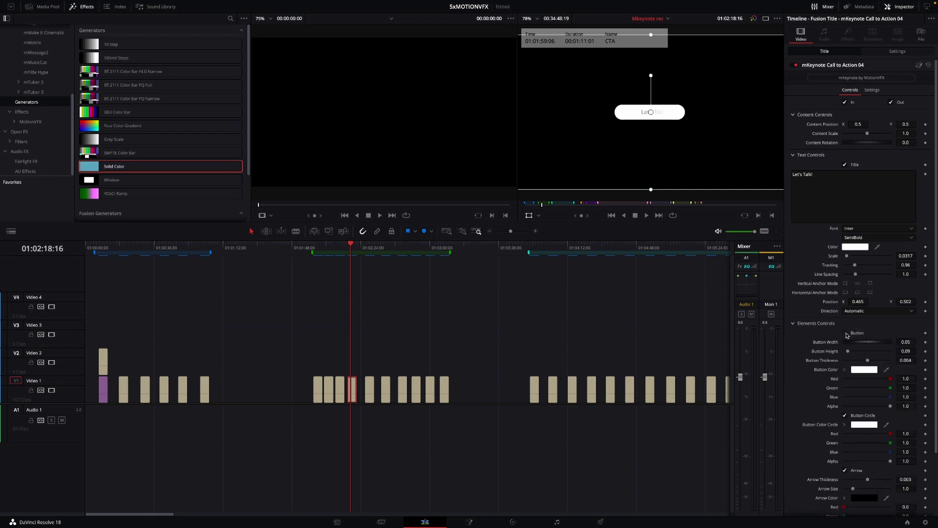
scroll(875, 318, "down", 3)
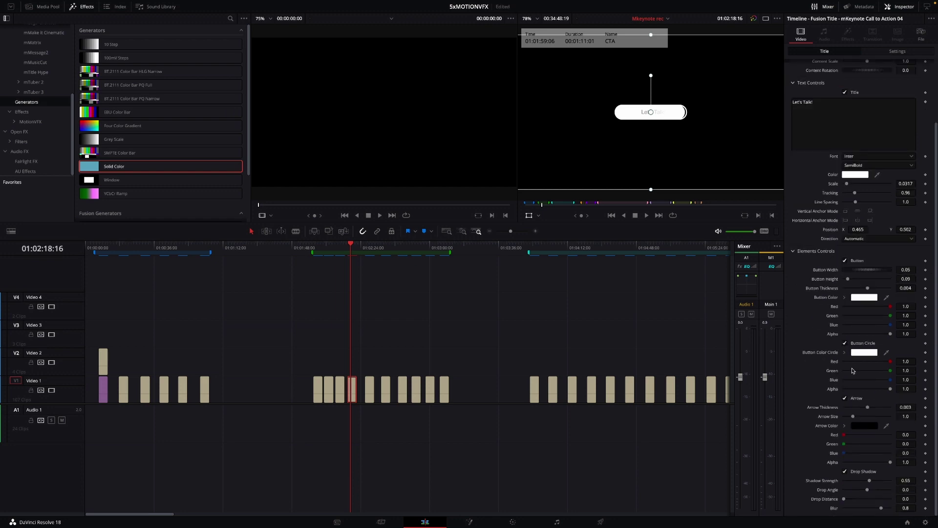
Move the playhead to the start of the third marked section of title clips, after the CTA section.
left_click(527, 251)
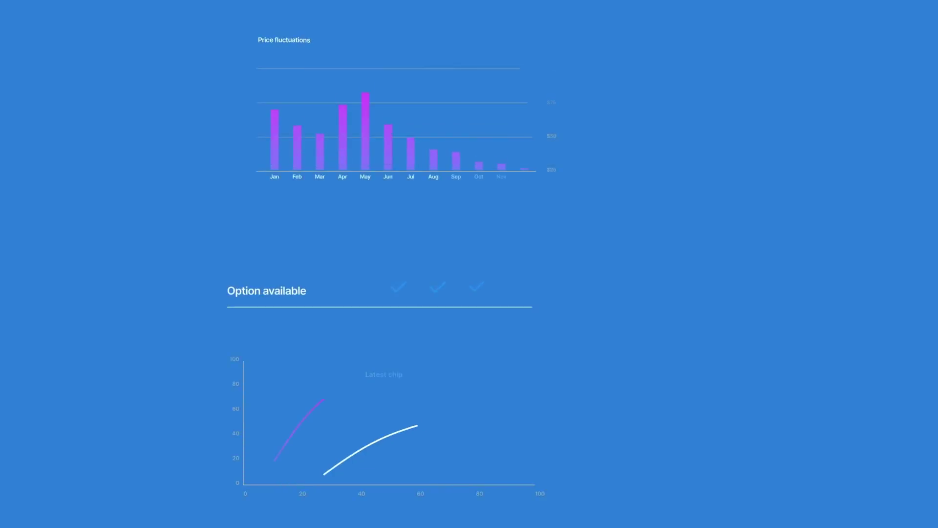